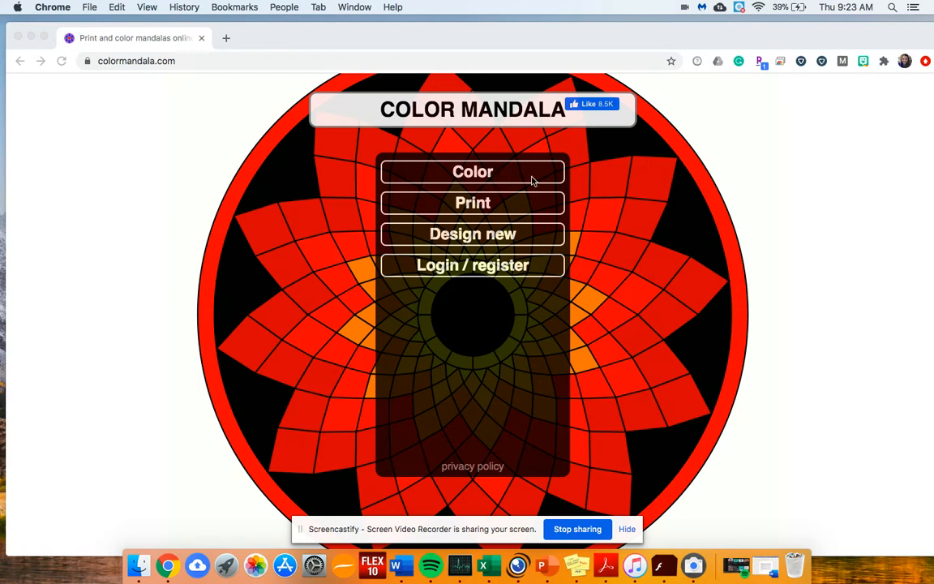
Open the mandala with nested squares in a beaded ring and curved corner pieces for coloring
left_click(471, 174)
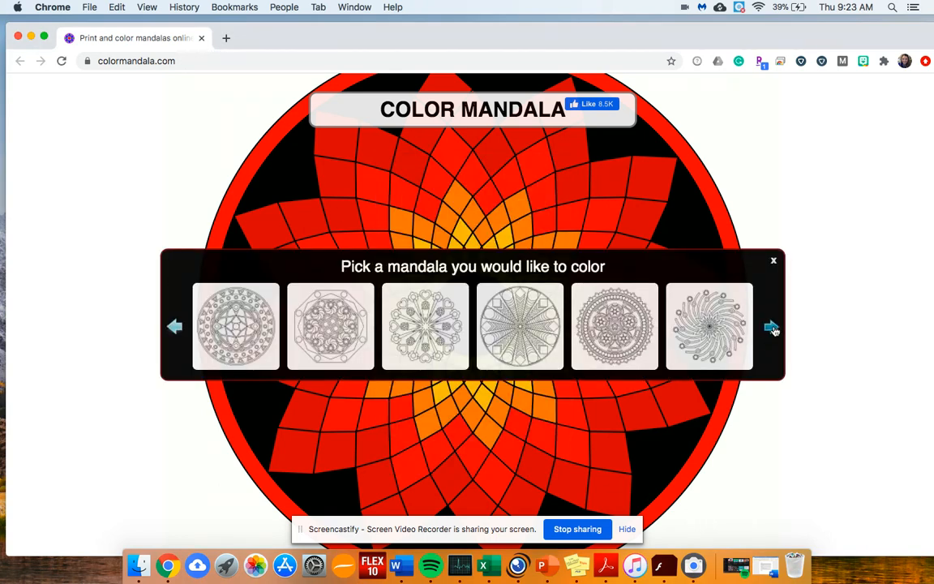
left_click(771, 328)
left_click(772, 328)
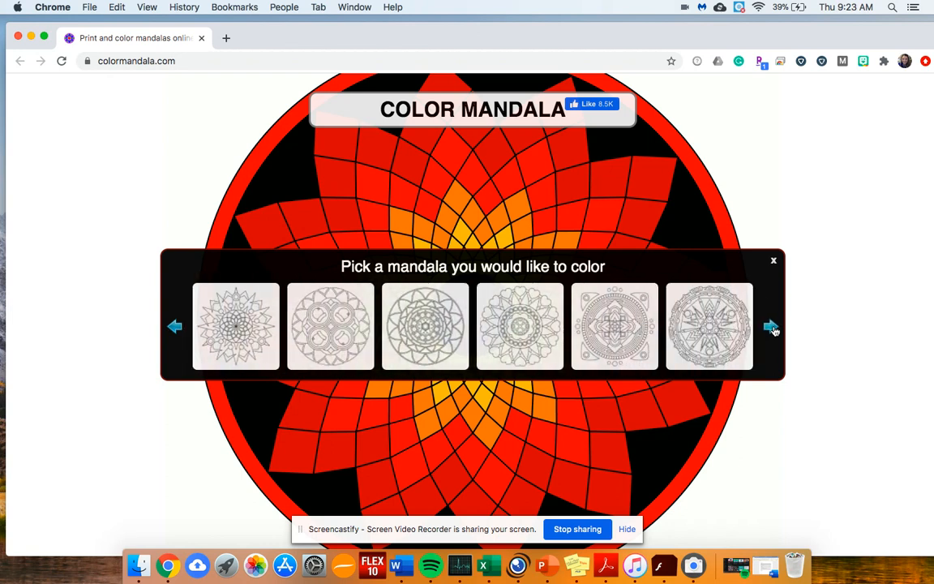
left_click(617, 319)
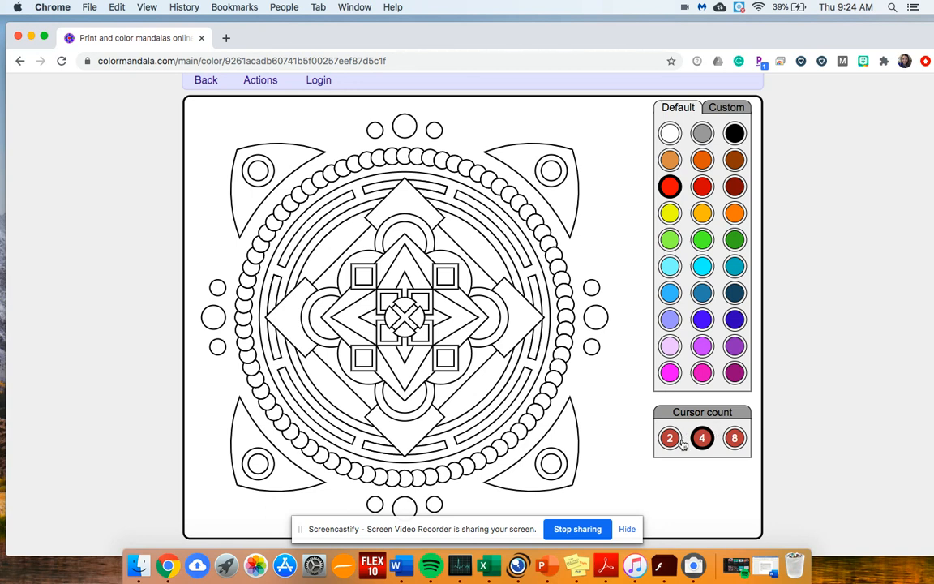
Set the cursor count to 8 and fill two sets of small circles in the beaded ring with dark teal
left_click(734, 440)
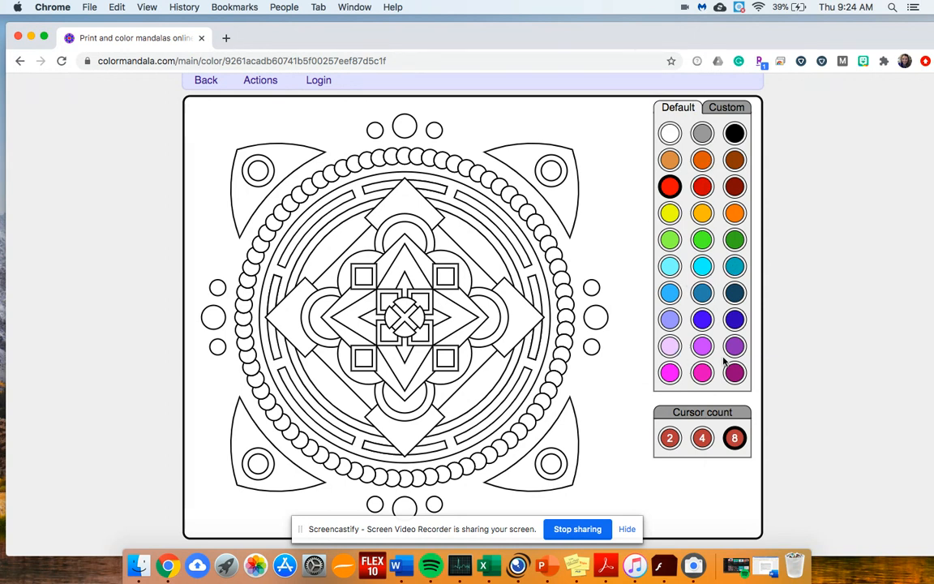
left_click(735, 267)
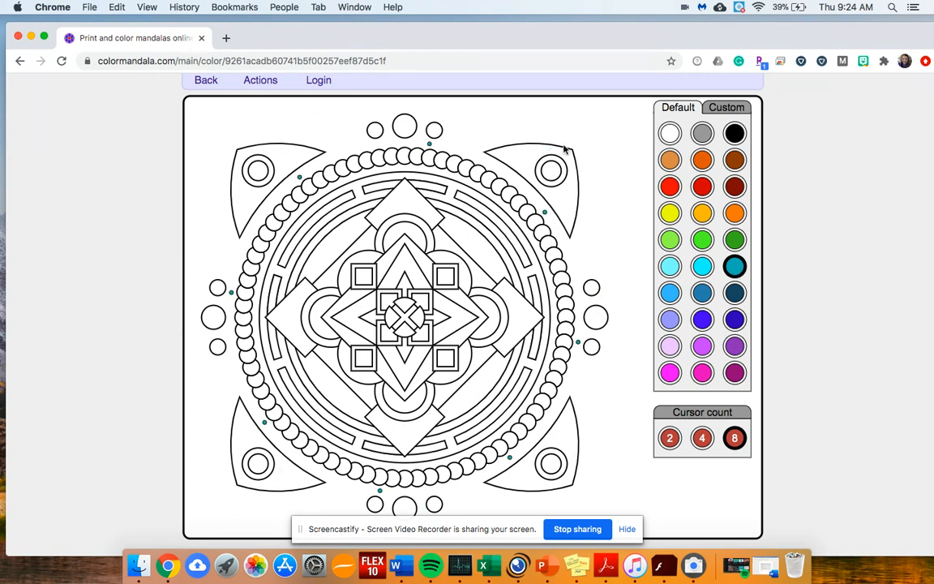
left_click(480, 174)
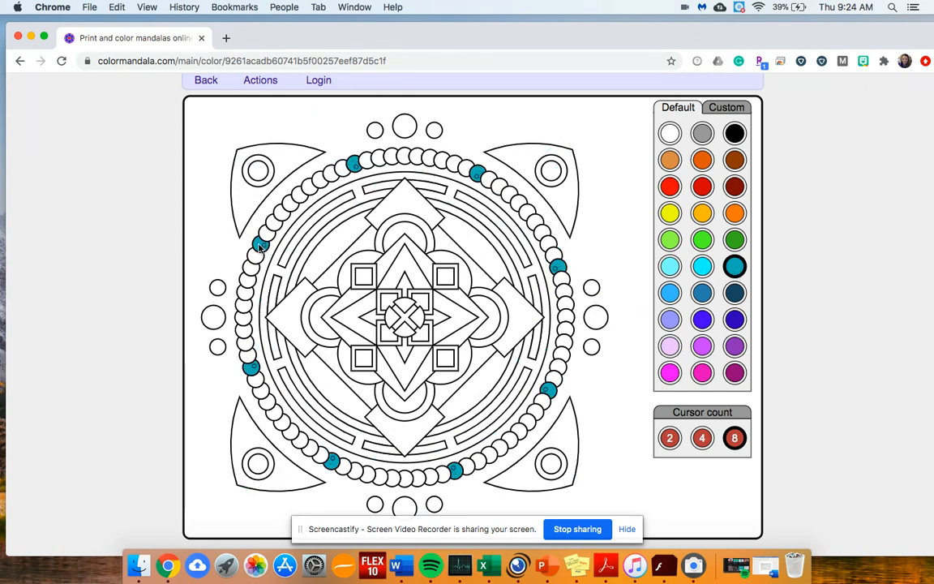
left_click(405, 155)
Set the cursor count to 4 and fill the four large arrow-shaped points around the center with hot pink
left_click(702, 438)
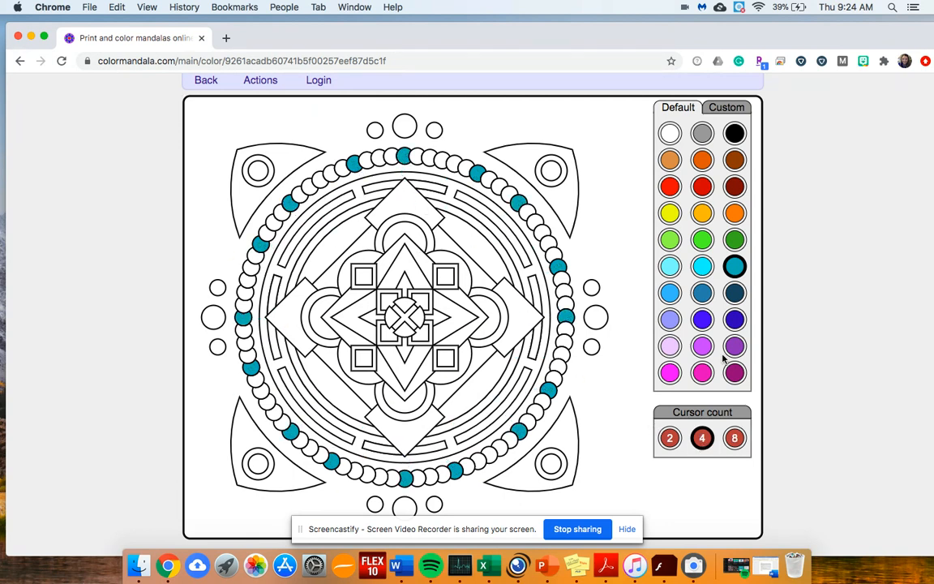
left_click(703, 372)
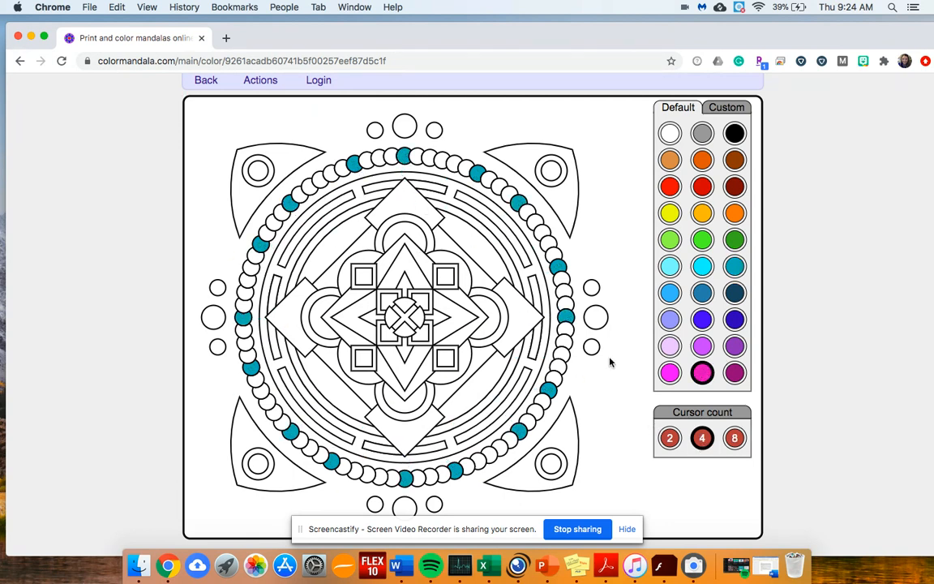
left_click(399, 195)
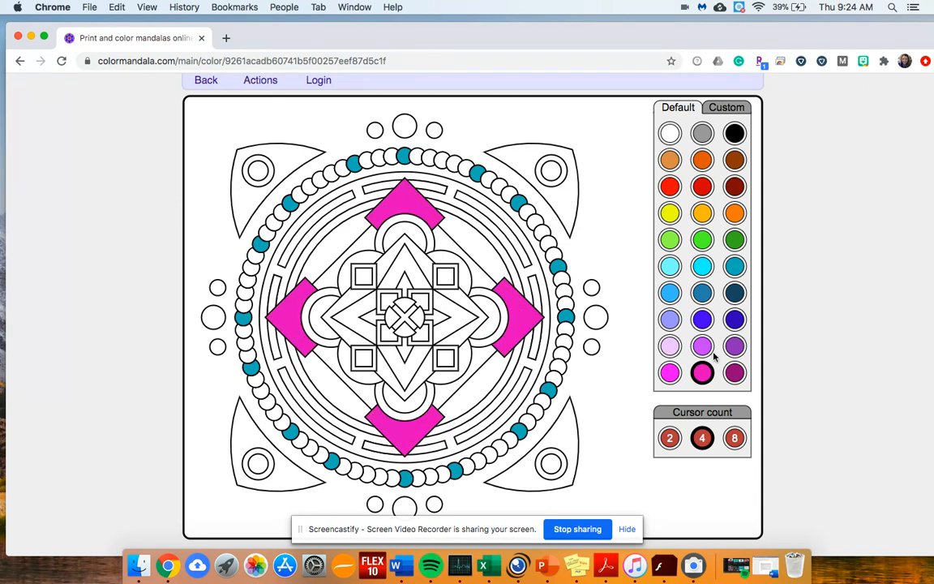
Fill the four small inner squares and the center circles of the four corner pieces with golden yellow
left_click(671, 346)
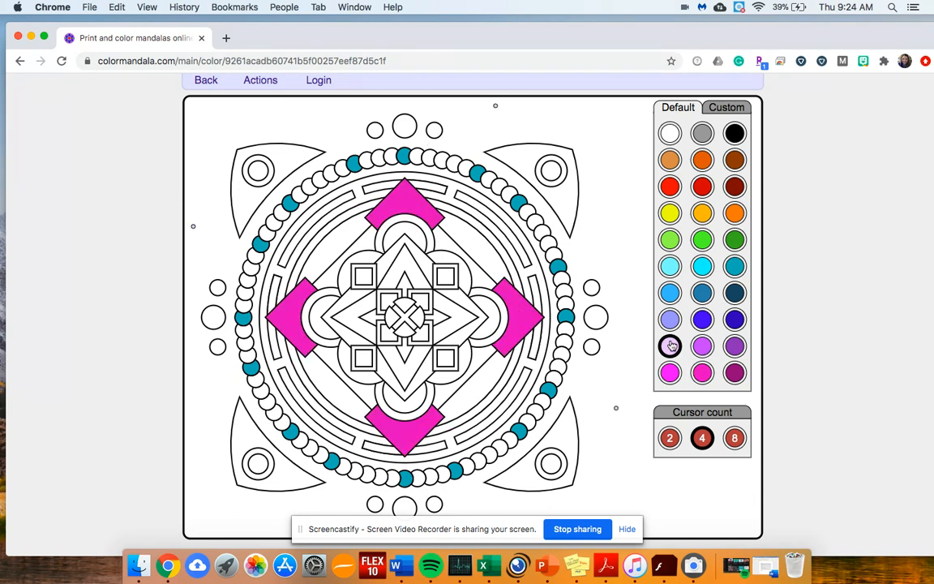
left_click(450, 277)
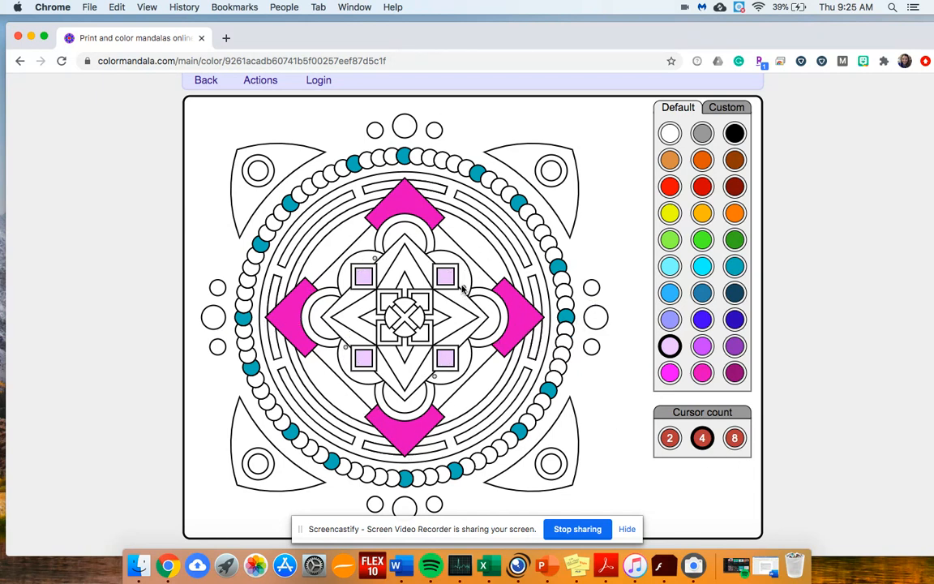
left_click(701, 213)
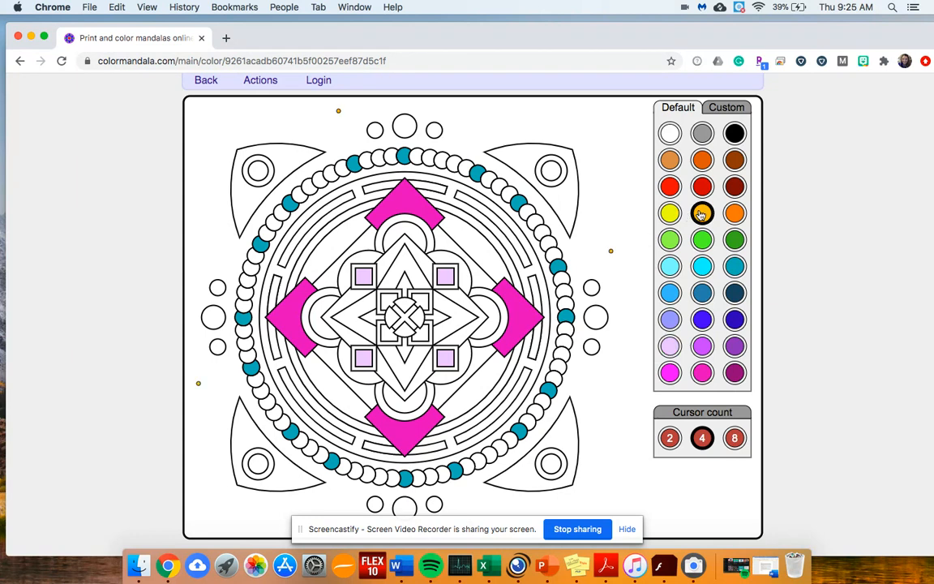
left_click(447, 278)
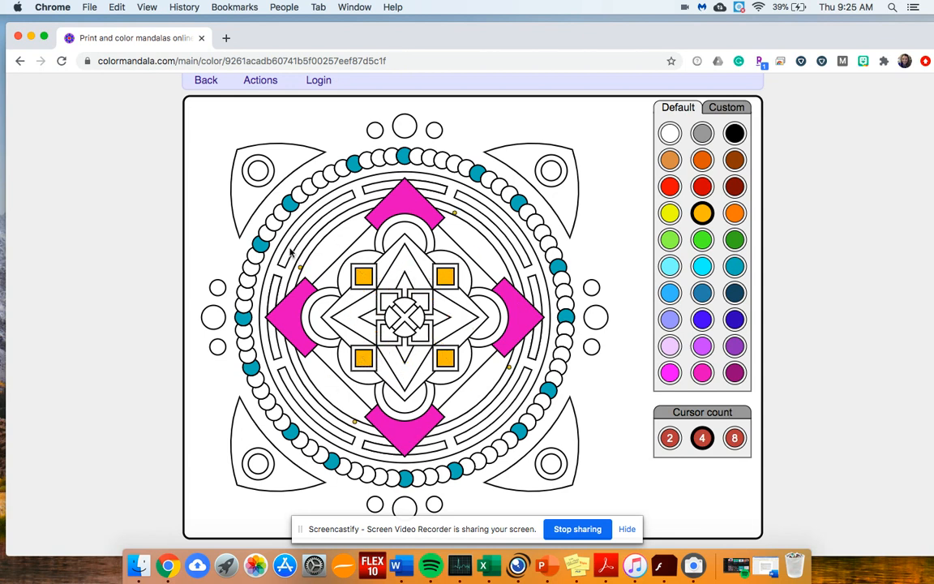
left_click(258, 170)
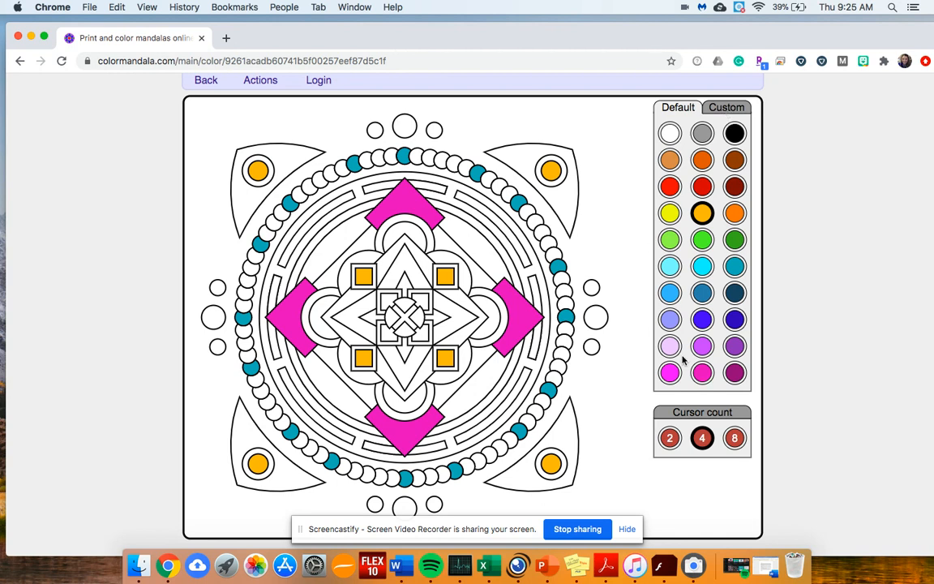
Generate a set of custom palette colors in the first column from a muted teal base color
left_click(728, 110)
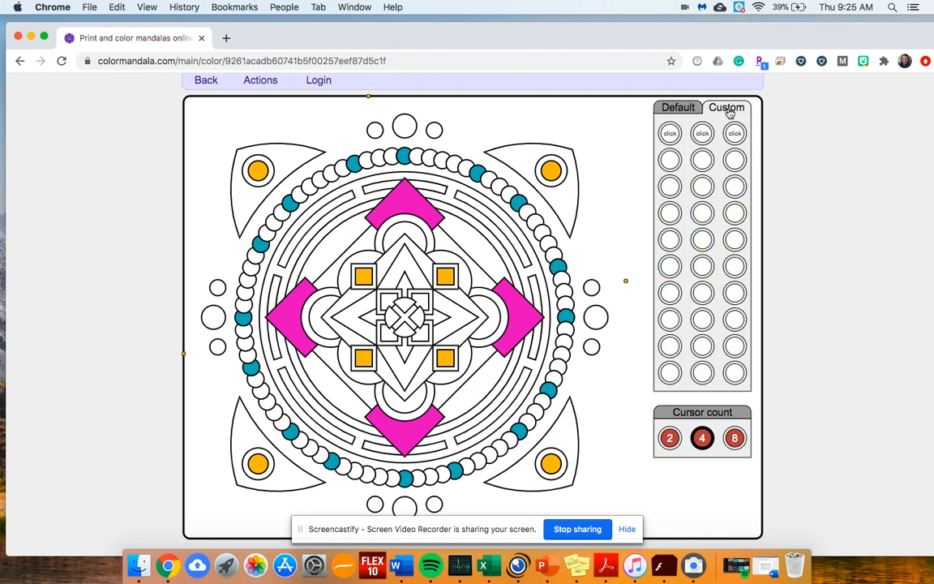
left_click(669, 135)
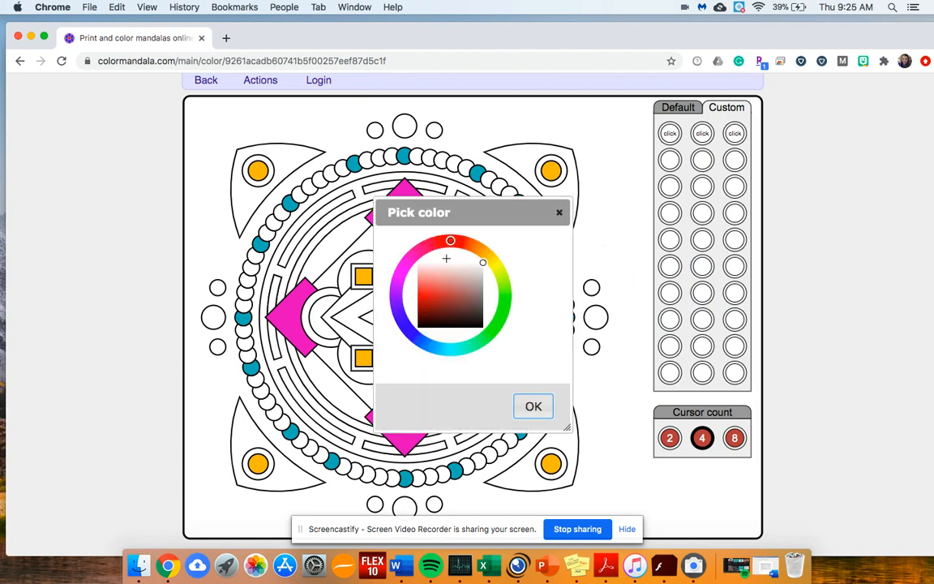
left_click(435, 294)
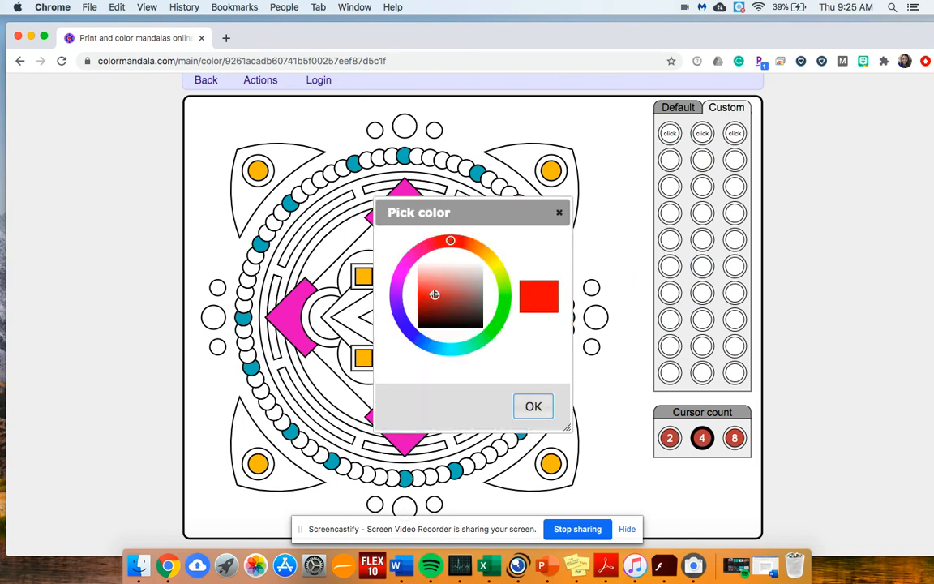
left_click_drag(455, 288, 460, 311)
left_click(435, 290)
left_click(402, 267)
left_click(455, 283)
left_click(495, 263)
left_click(437, 297)
left_click(422, 278)
left_click(458, 348)
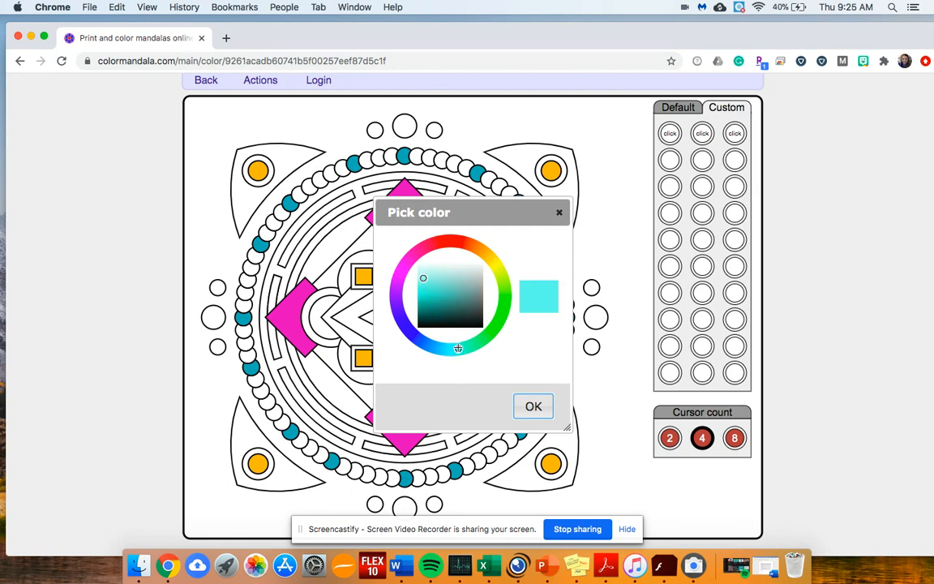
left_click(449, 291)
left_click(534, 407)
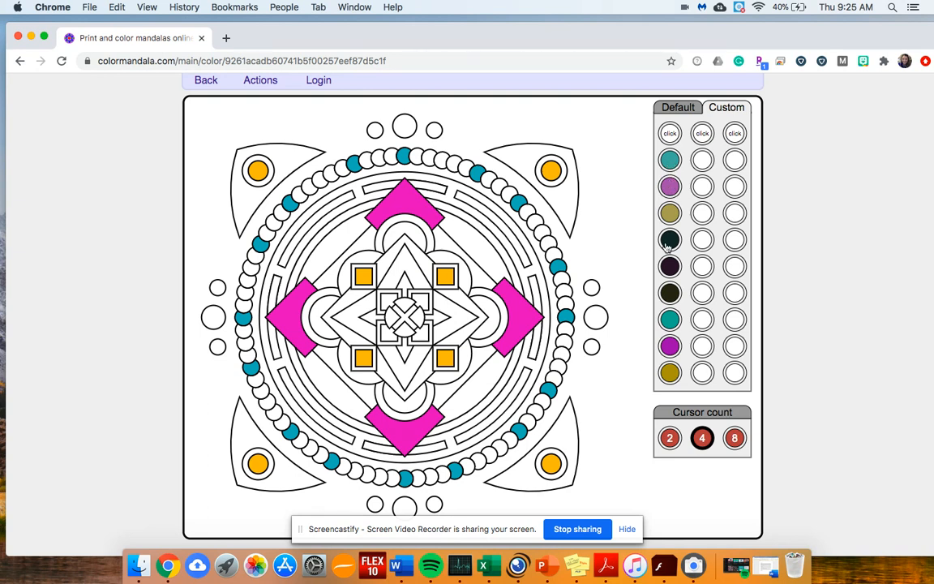
Fill the four large outer circles and the four inner semicircles with the custom muted teal
left_click(671, 188)
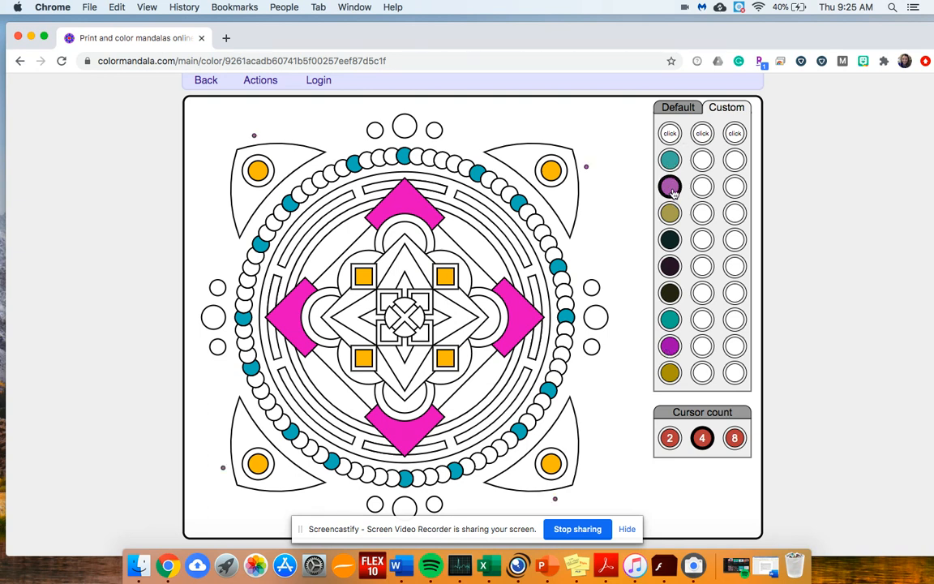
left_click(669, 160)
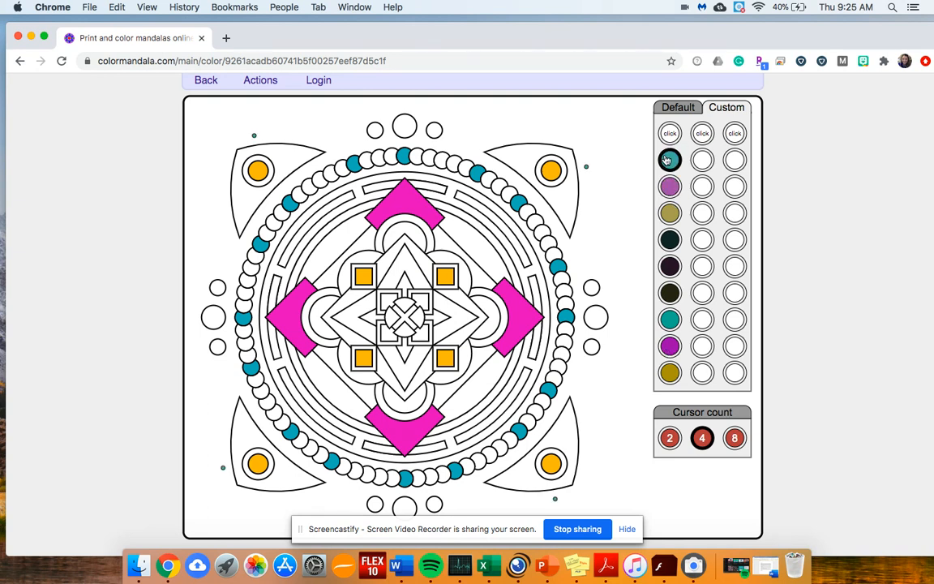
left_click(405, 128)
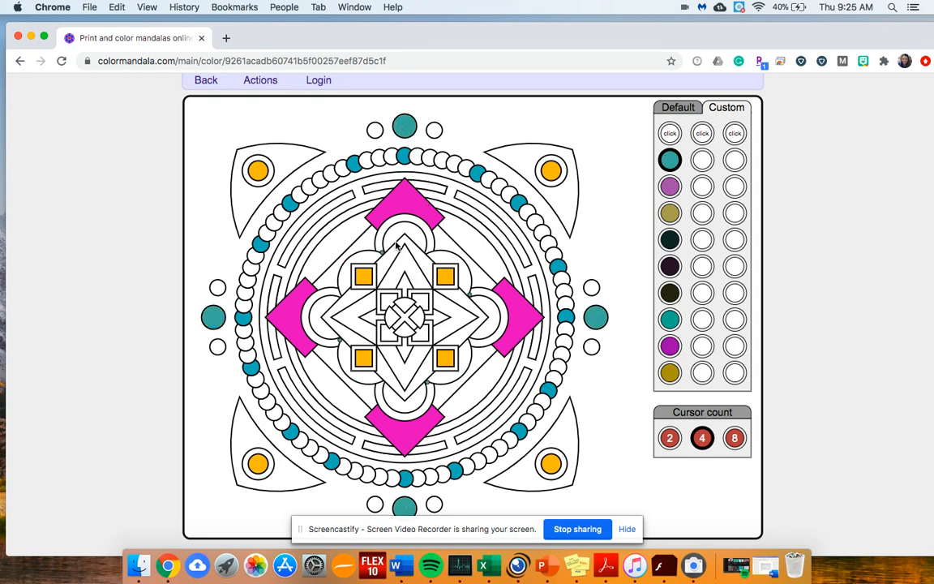
left_click(478, 317)
Fill the corner pieces with custom purple and four ring beads with custom olive, and return to the default palette
left_click(670, 187)
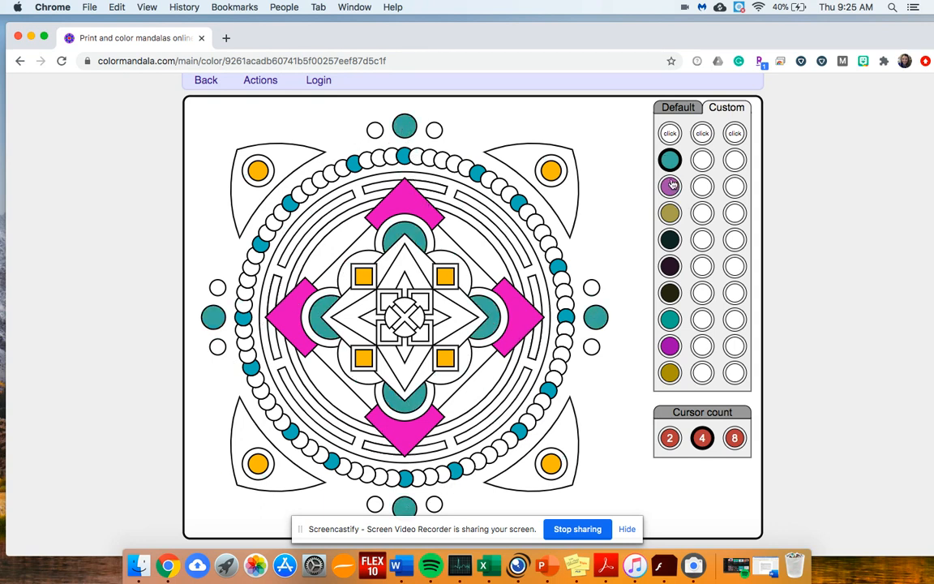
left_click(515, 162)
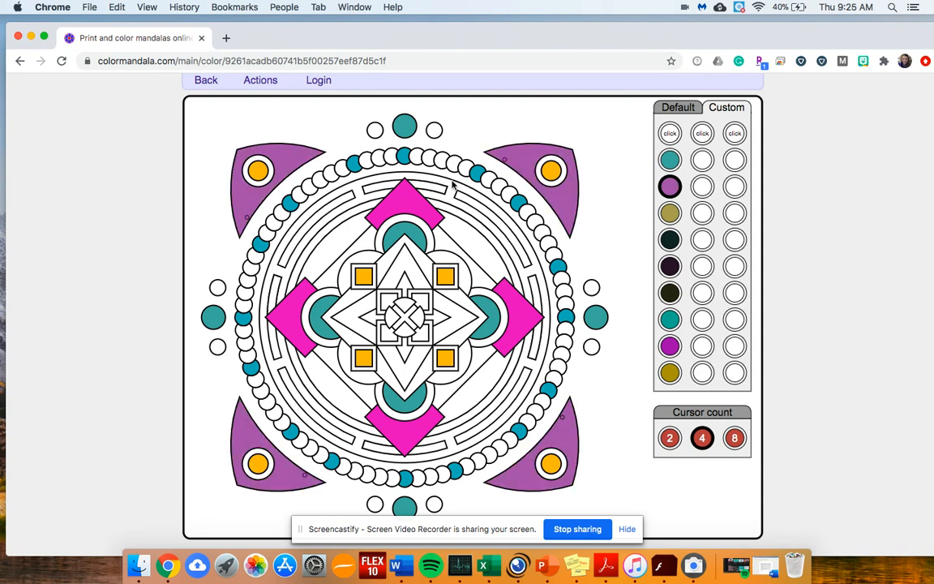
left_click(670, 212)
left_click(534, 220)
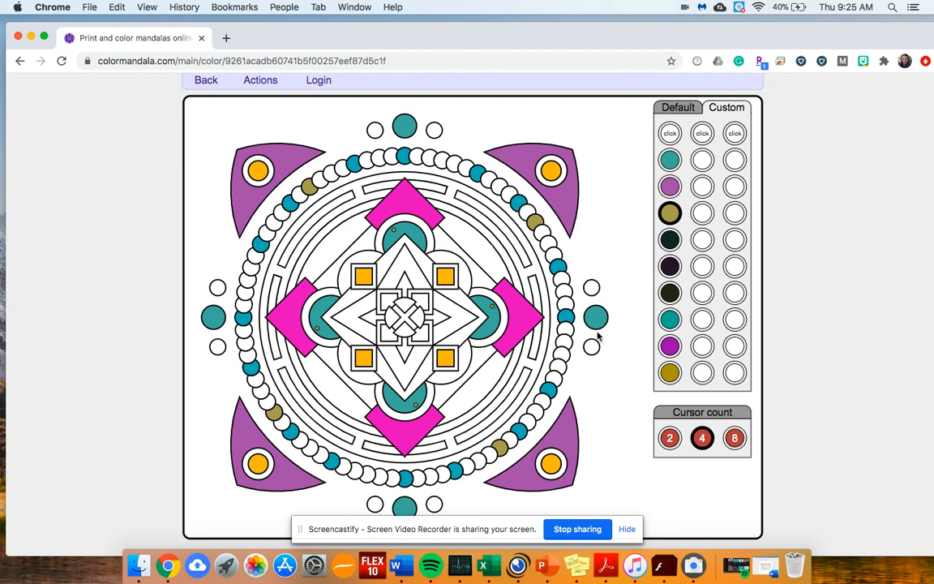
left_click(688, 109)
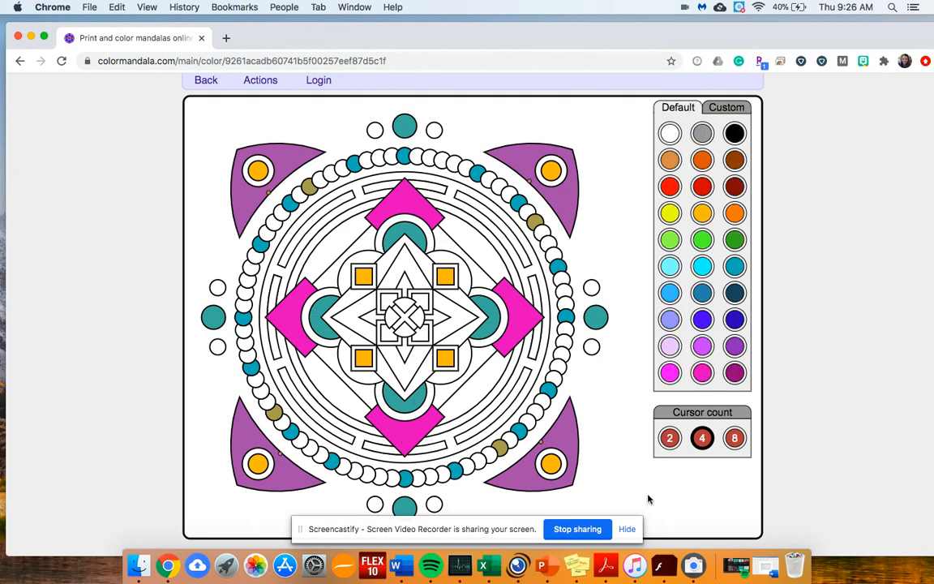
Hide the screen-sharing notice and view the available actions for the mandala, including the PDF and JPEG downloads
left_click(627, 529)
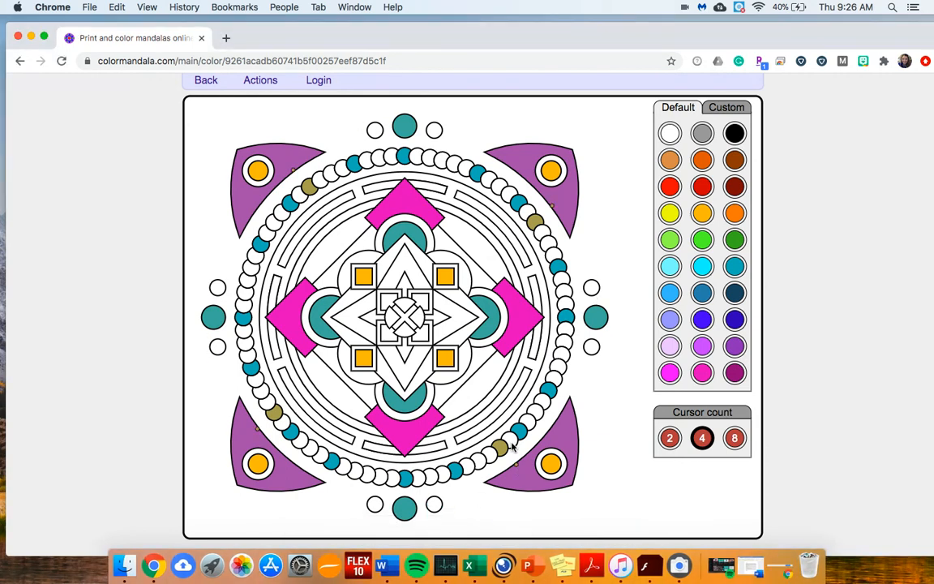
left_click(259, 82)
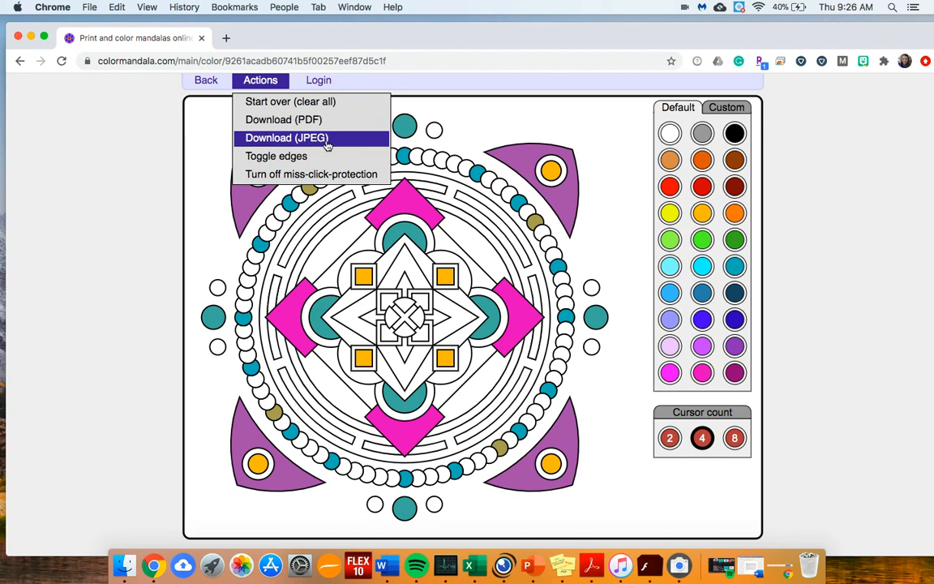
scroll(373, 405, "down", 1)
scroll(373, 405, "up", 1)
Return to the main menu without saving and open the mandala with radiating rows of circles and squares for coloring
left_click(204, 80)
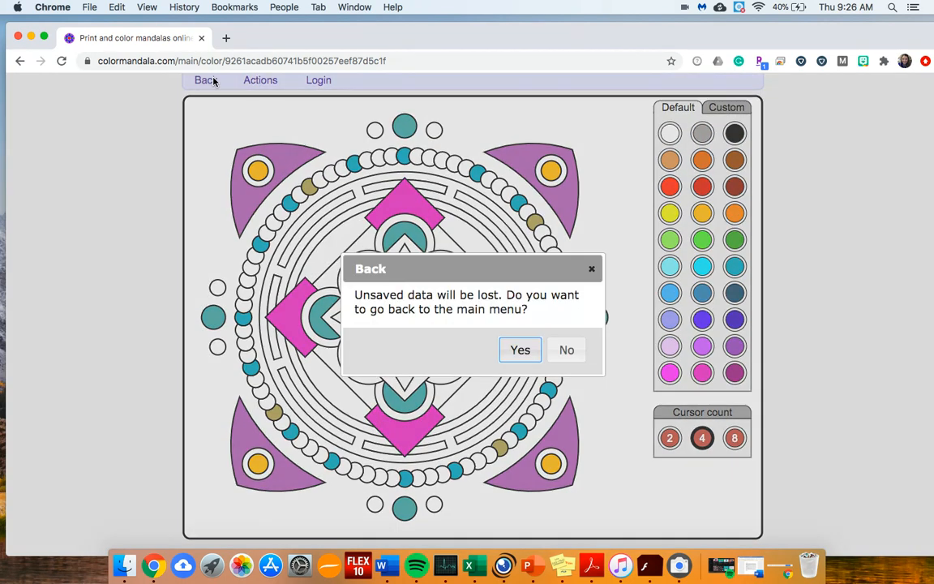
left_click(528, 358)
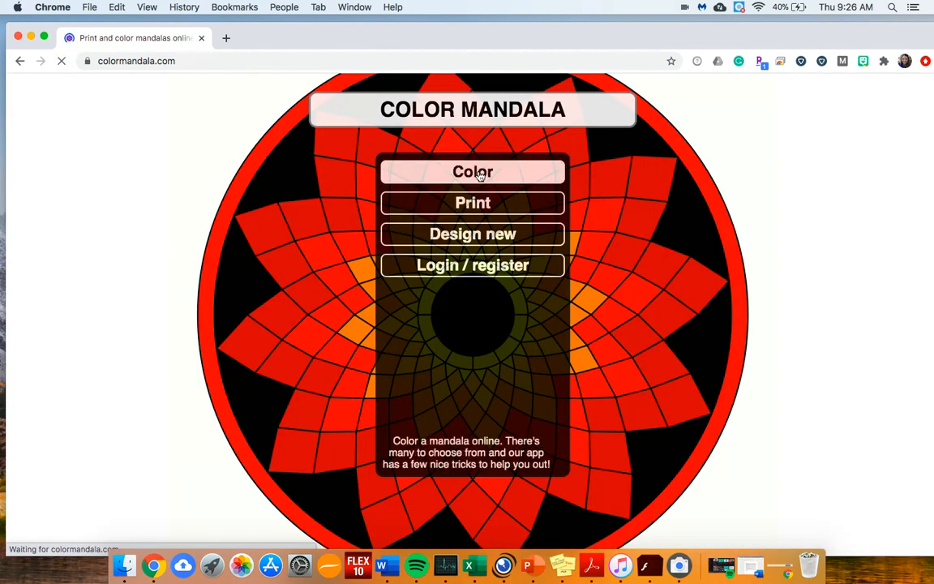
left_click(480, 175)
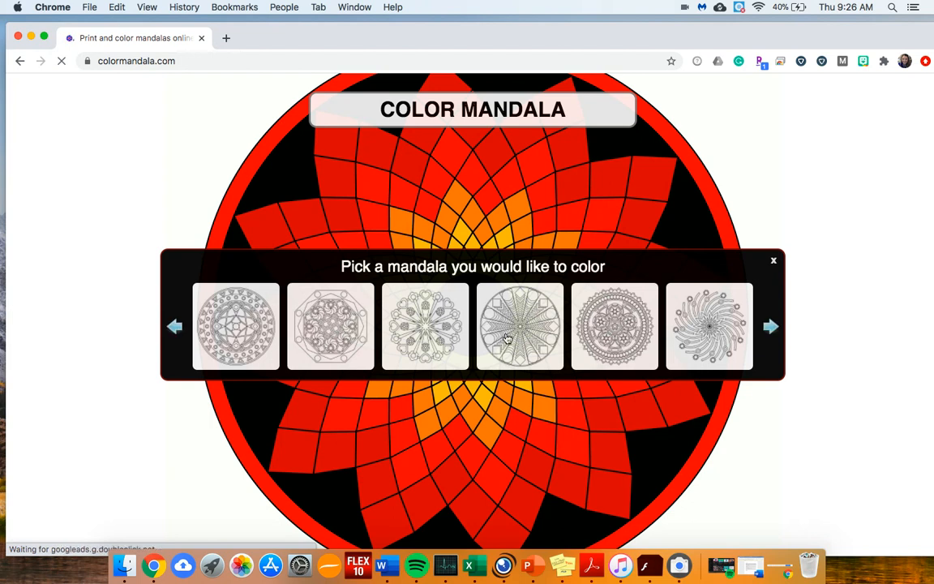
left_click(510, 339)
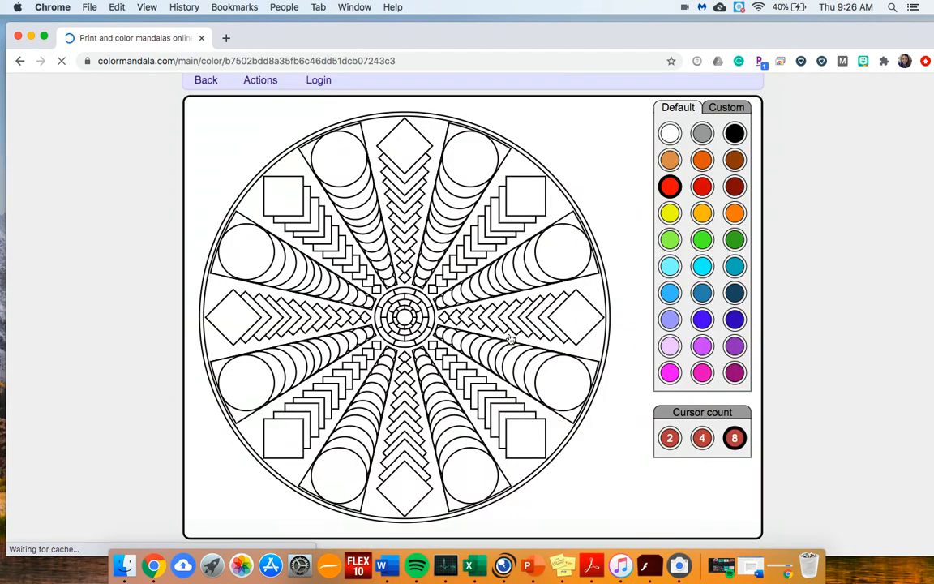
Fill the eight large outer circles with golden yellow and the eight large outer squares with bright red
left_click(703, 213)
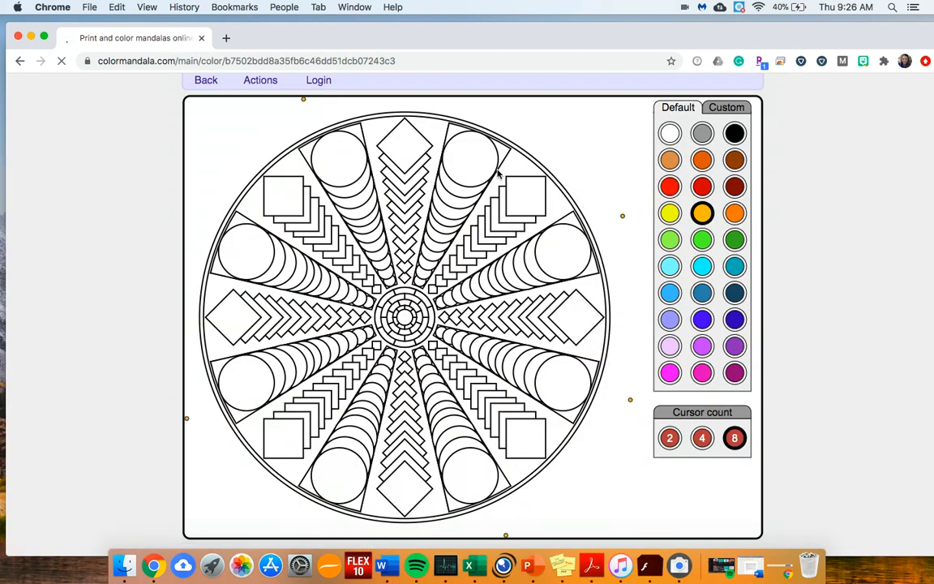
left_click(477, 154)
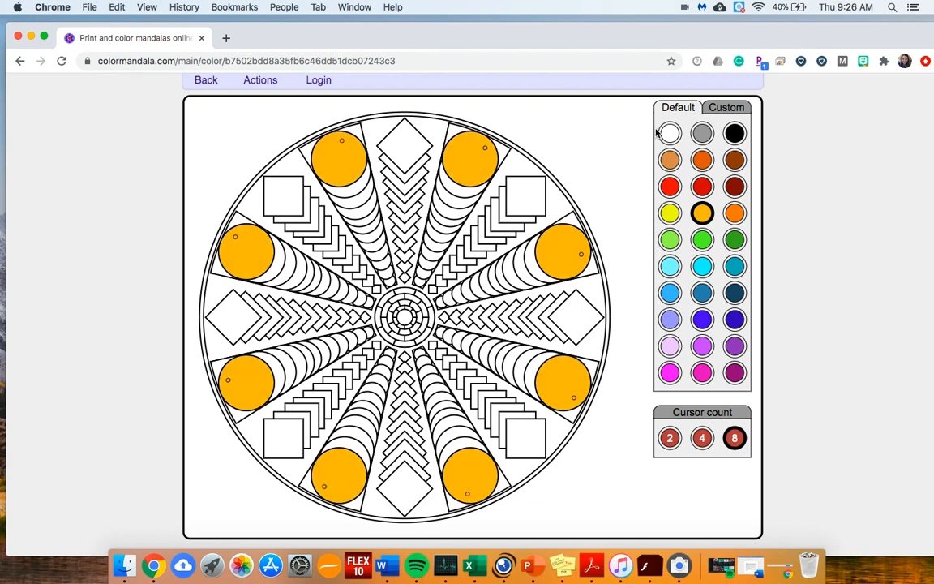
left_click(669, 186)
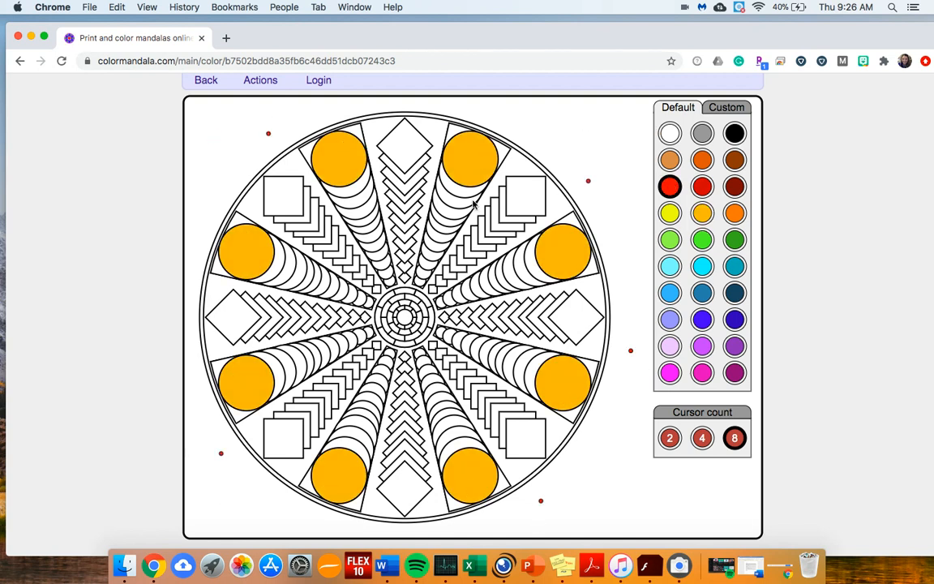
left_click(412, 146)
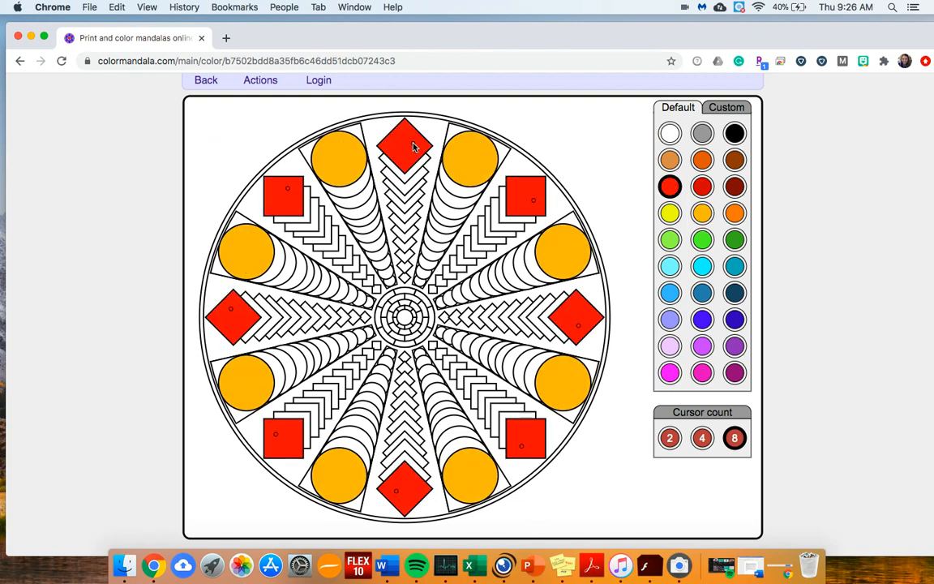
Fill the crescents next to the golden circles with medium green and the following crescents inward with medium blue
left_click(702, 239)
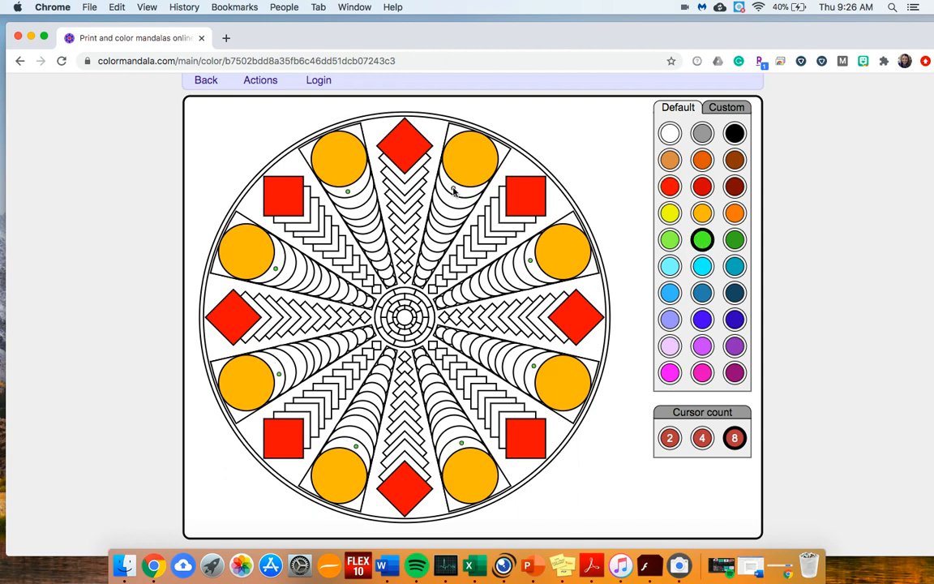
left_click(535, 253)
left_click(702, 293)
left_click(453, 203)
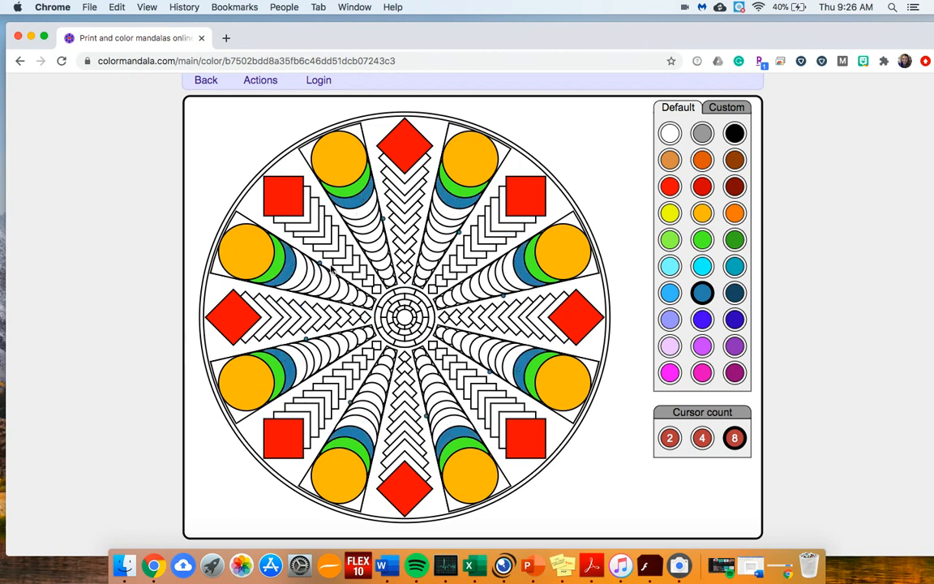
Return to the main menu without saving and show the mandalas available to print
left_click(199, 83)
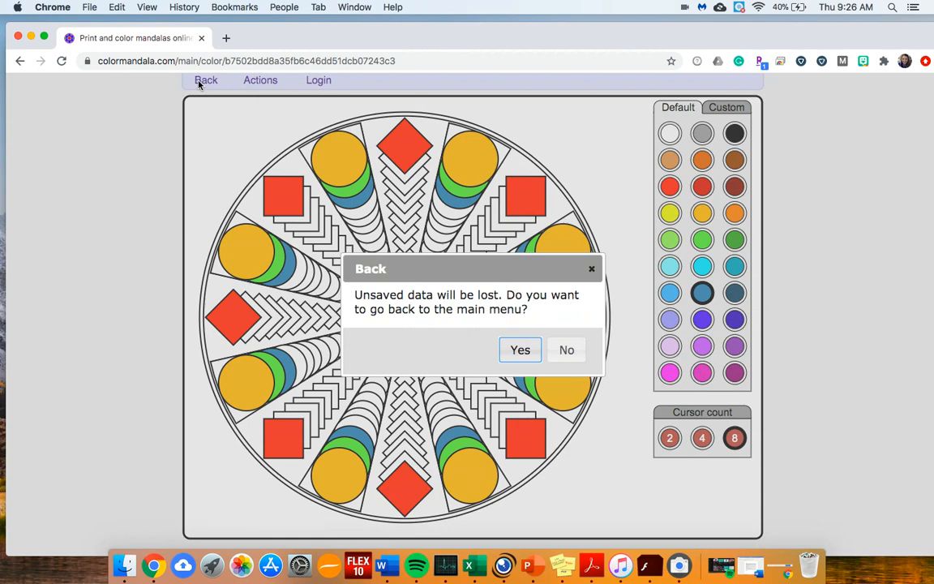
left_click(529, 352)
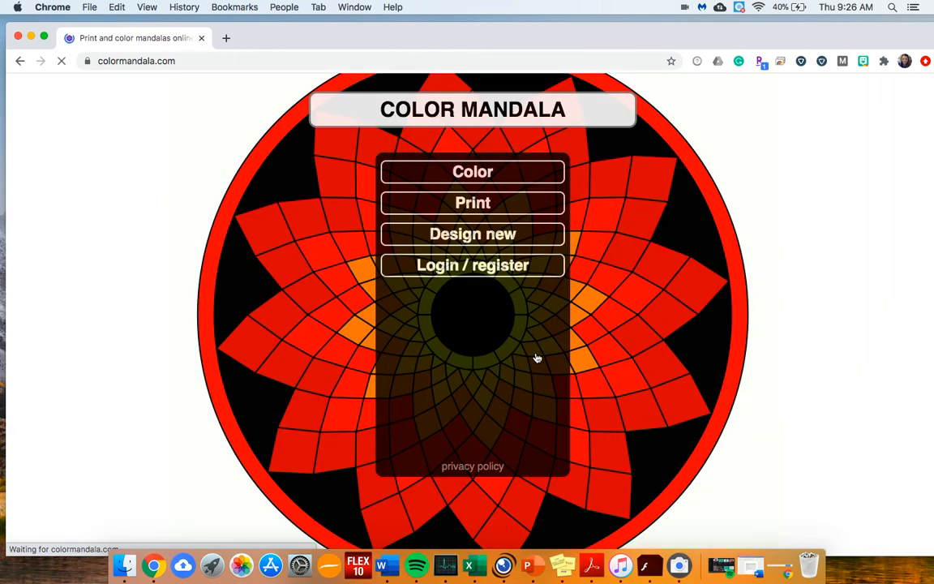
left_click(496, 203)
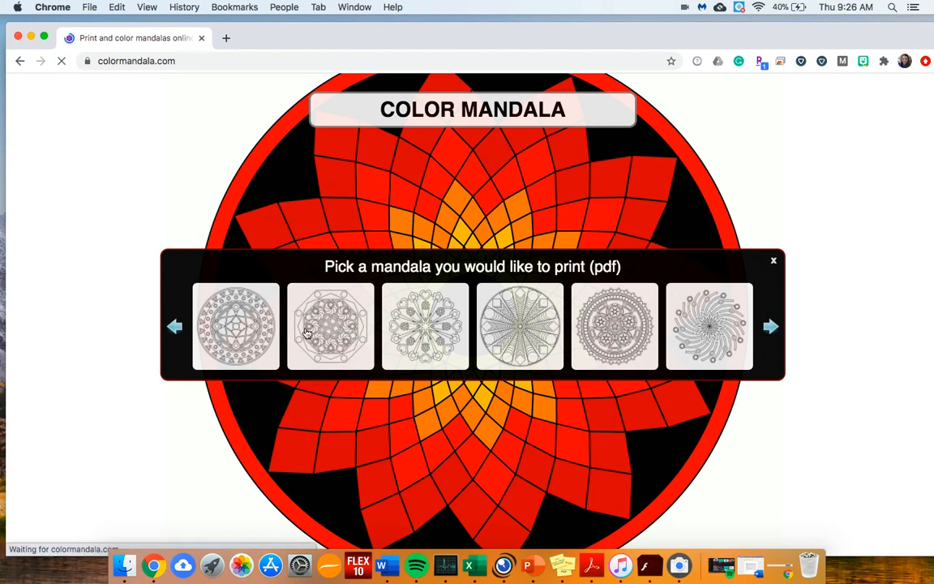
Open the printable PDF of the first mandala offered, look over the whole page and close it
left_click(241, 327)
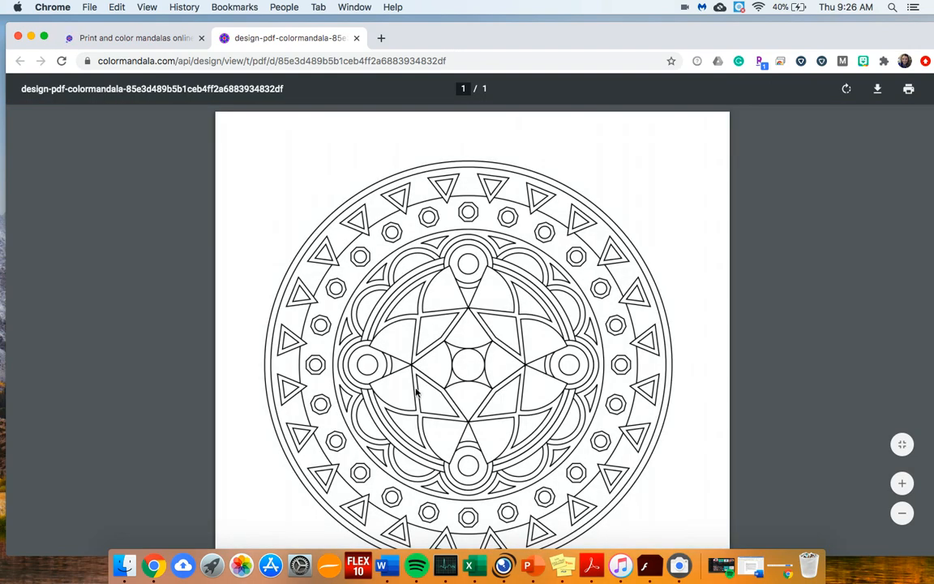
scroll(416, 390, "down", 5)
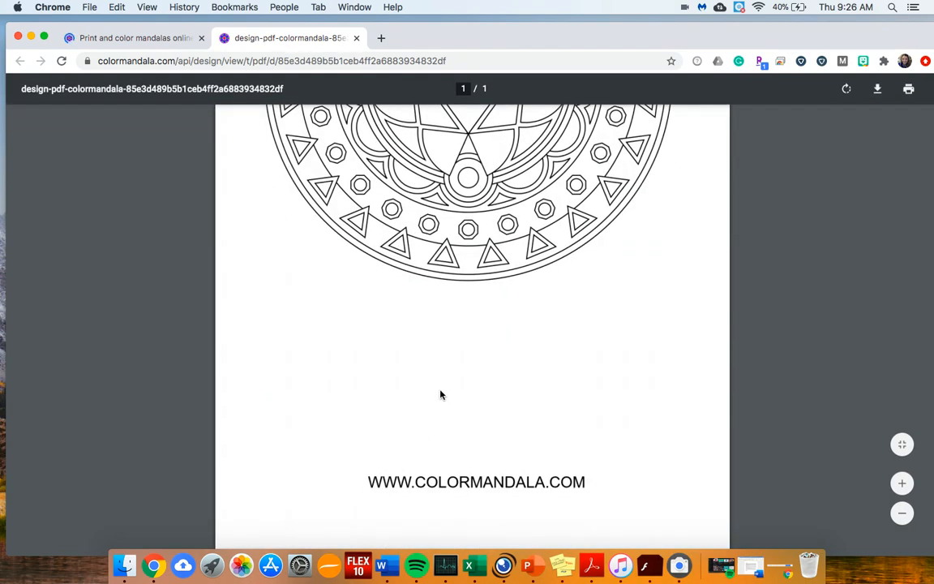
scroll(439, 391, "up", 5)
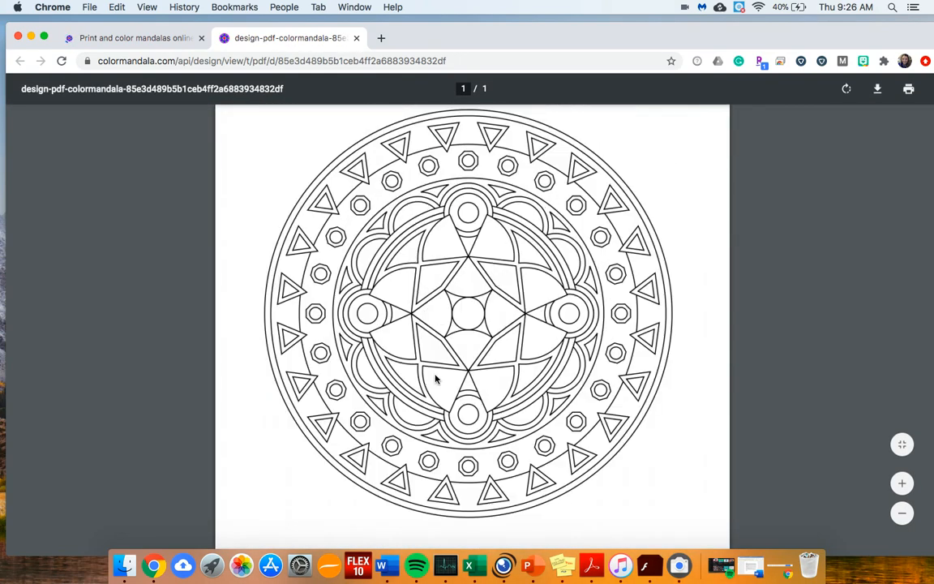
left_click(357, 38)
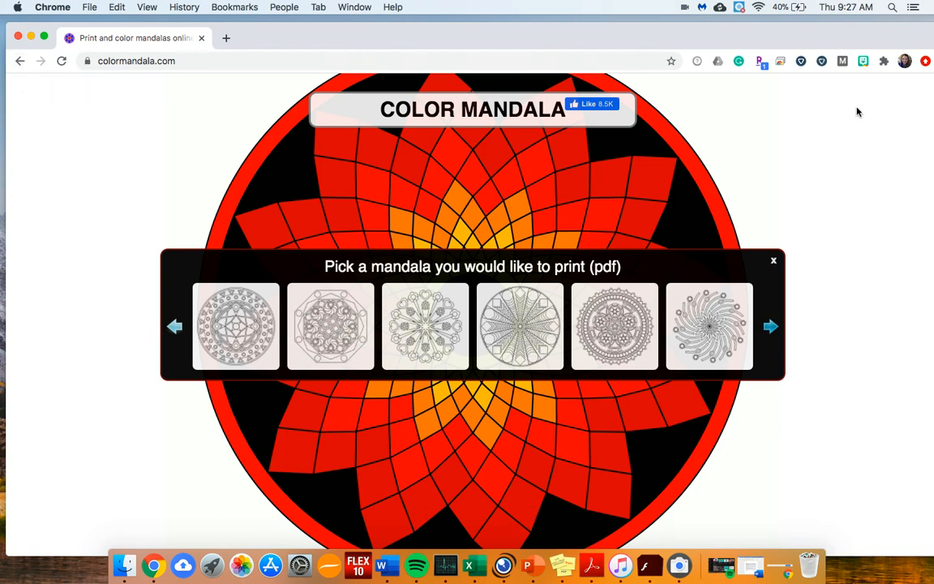
Close the browser window with the mandala site and postpone the Adobe Flash Player notice
left_click_drag(561, 37, 562, 4)
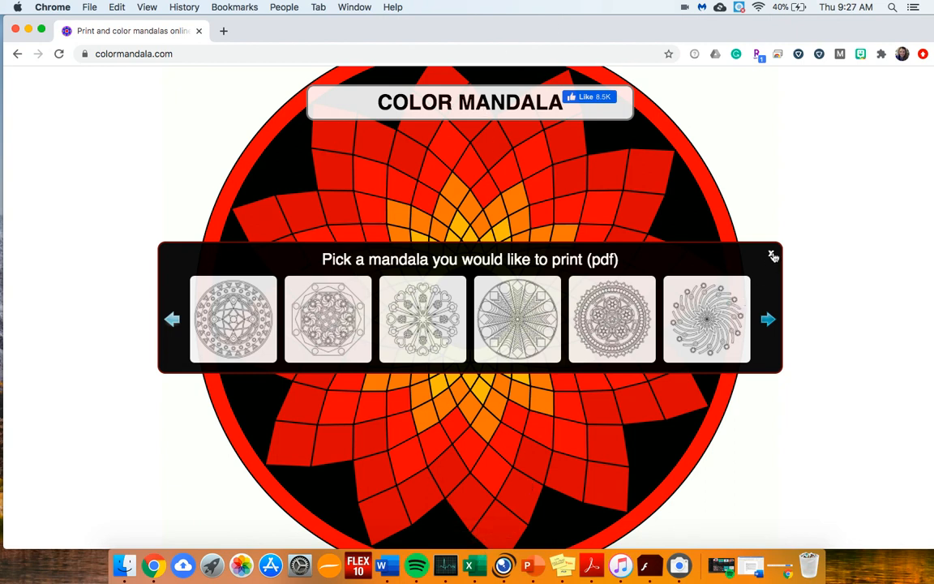
left_click(881, 53)
left_click(13, 29)
left_click(272, 68)
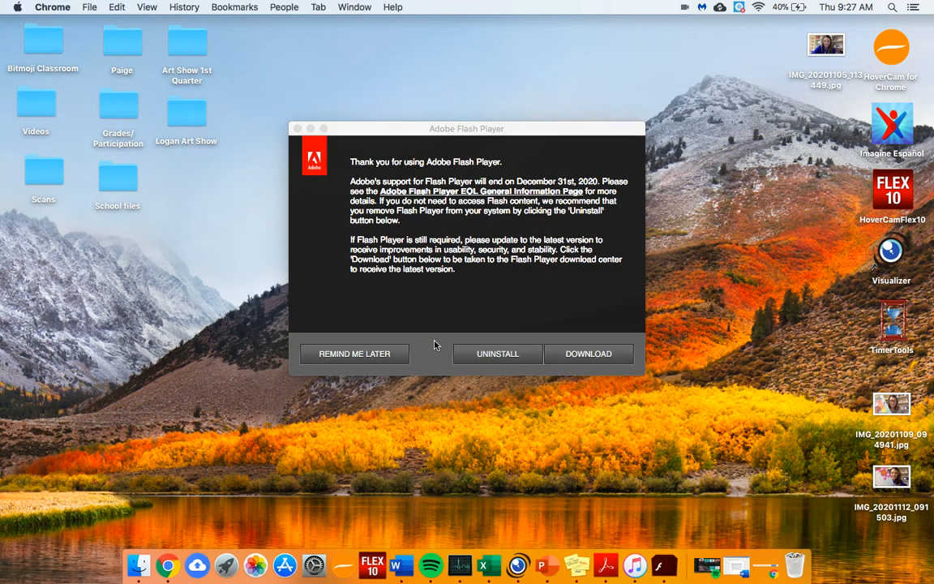
left_click(359, 355)
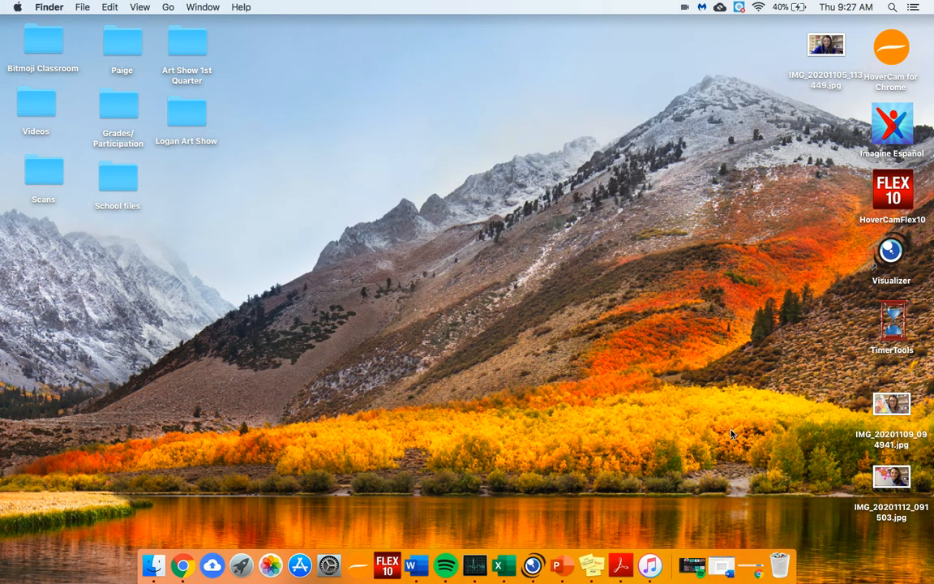